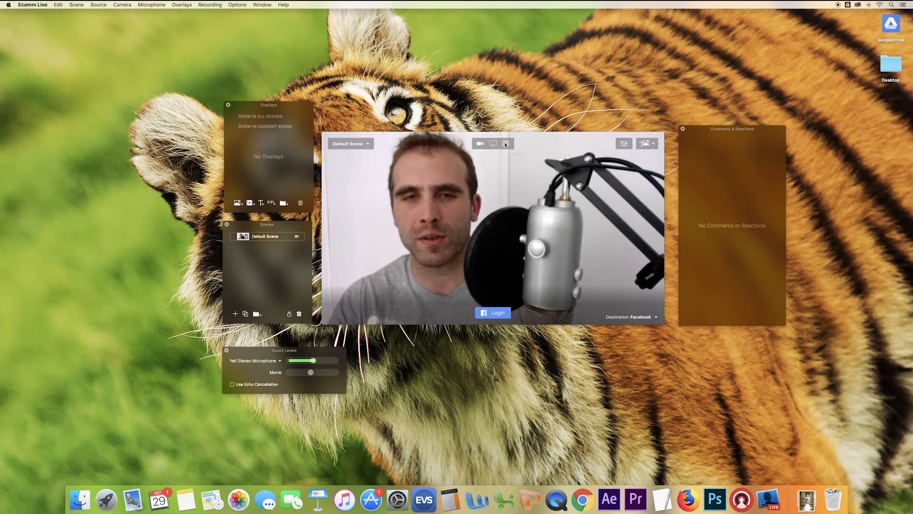
Step: Load the recent video "Blue Yeti Microphone.mp4" as the source, pause it and move playback to about 1:03
left_click(505, 144)
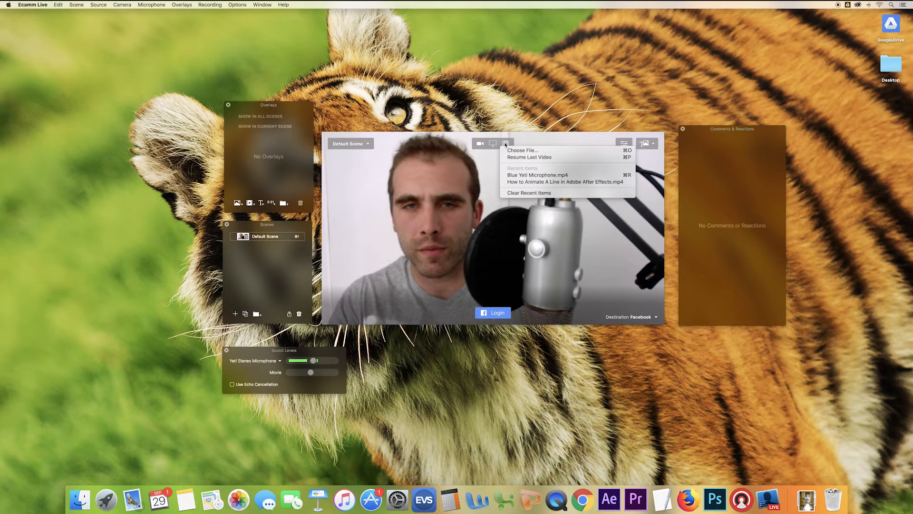
left_click(529, 176)
left_click(492, 289)
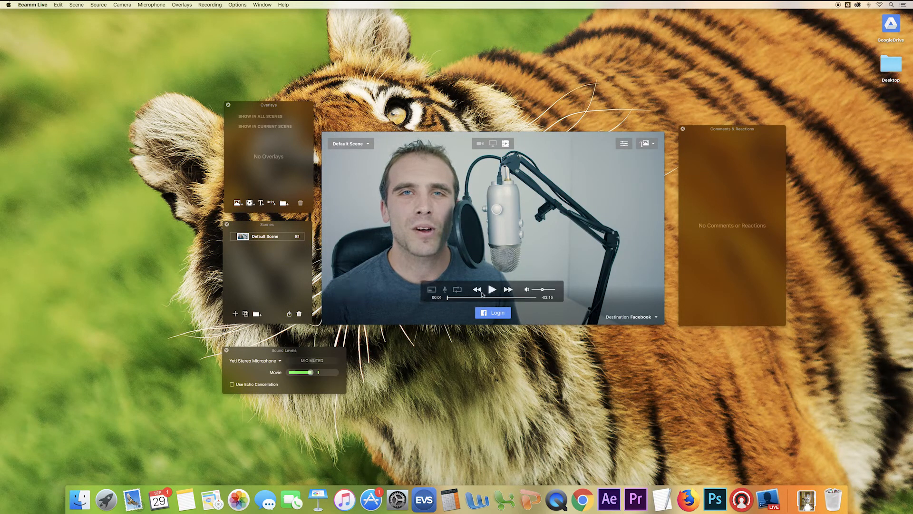
left_click_drag(447, 297, 476, 298)
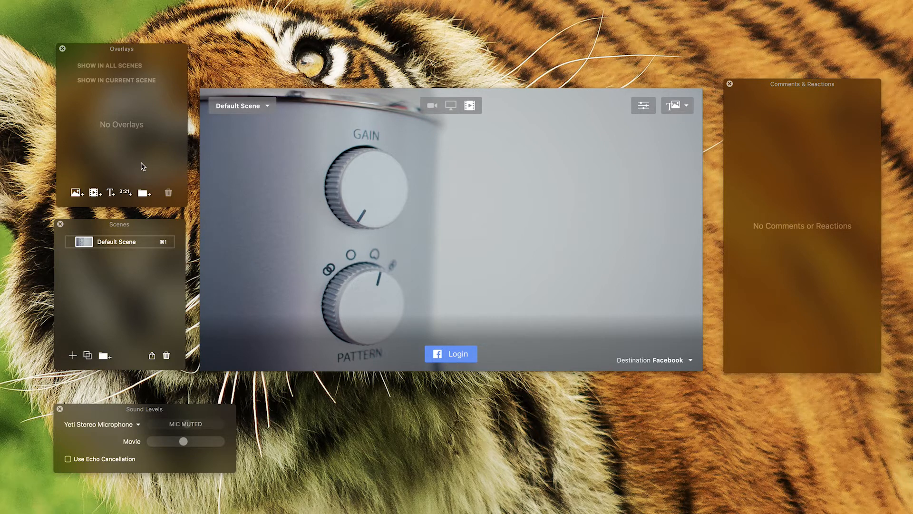
Step: Add a countdown timer overlay ending 29/09/2018 at 15:59, in the Traditional collection's Copperplate font at size 14
left_click(126, 192)
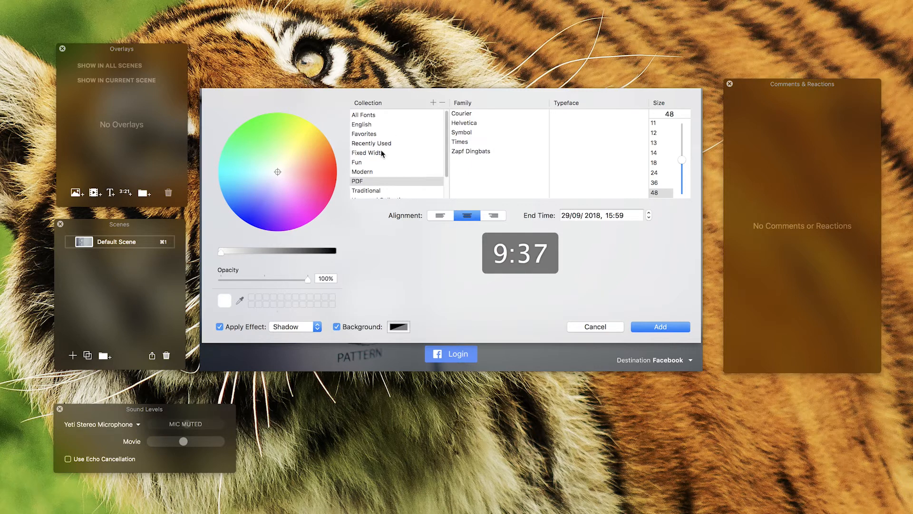
scroll(382, 153, "down", 2)
scroll(380, 159, "up", 1)
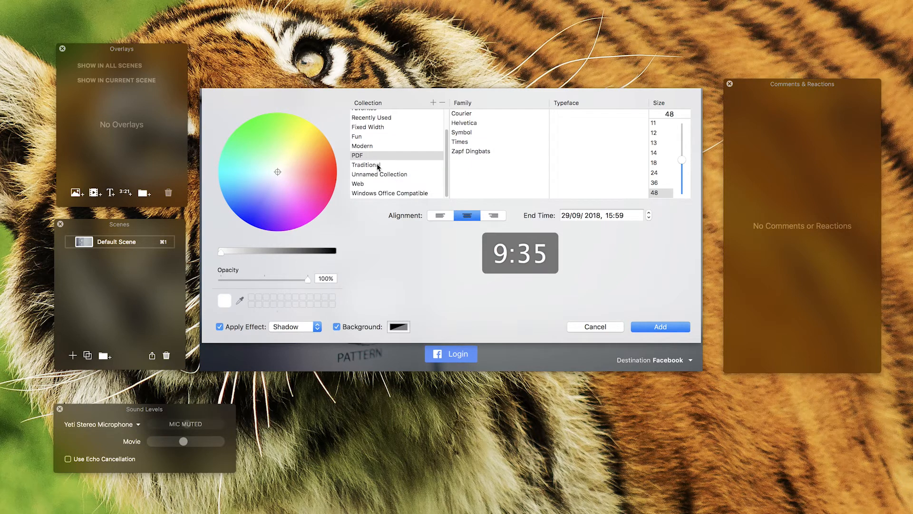
left_click(378, 165)
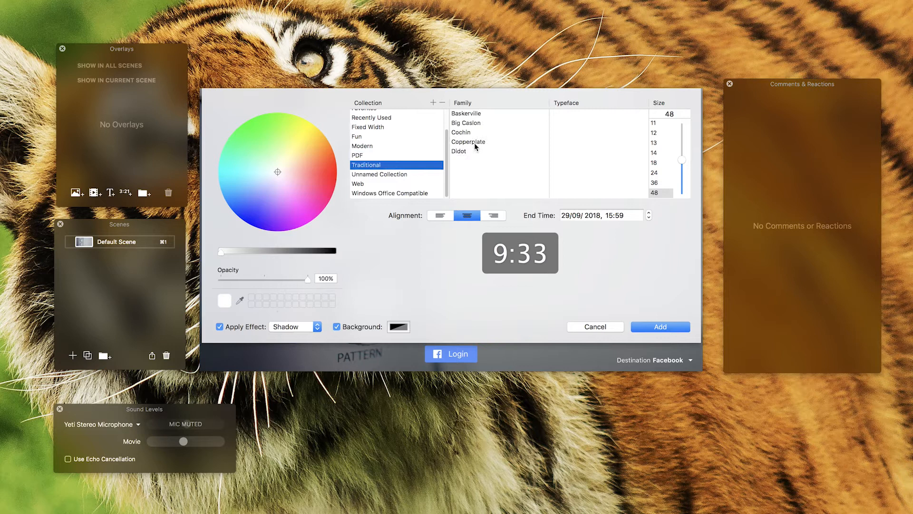
left_click(476, 142)
left_click(654, 153)
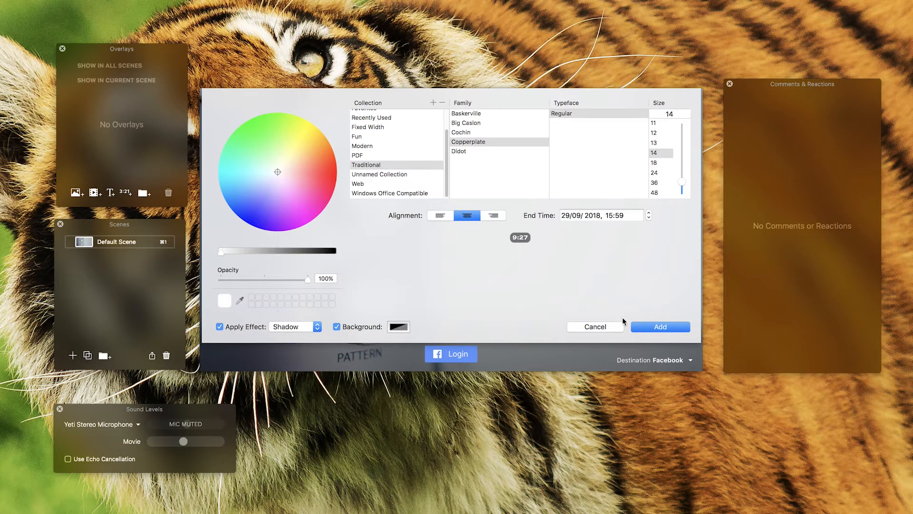
left_click(661, 327)
Step: Enlarge the countdown overlay and move it near the centre of the video preview
mouse_move(455, 233)
left_click_drag(457, 234, 543, 277)
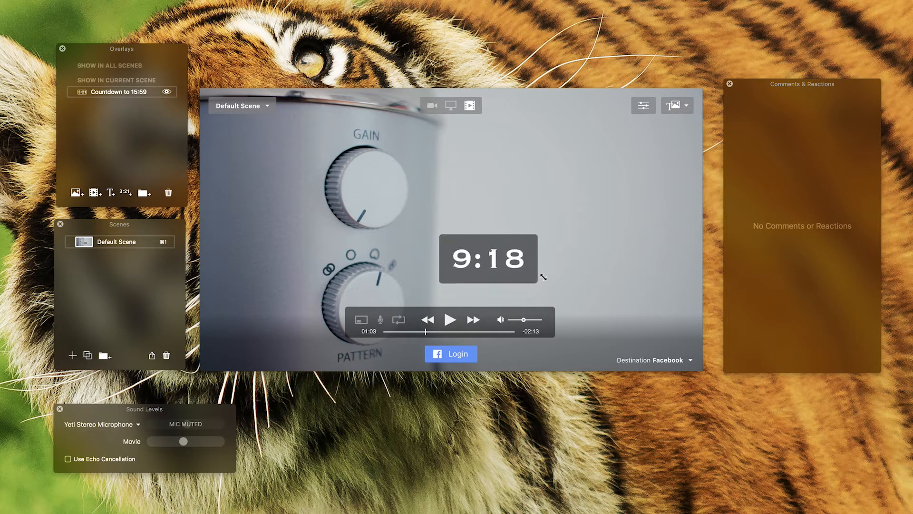
left_click_drag(513, 245, 485, 209)
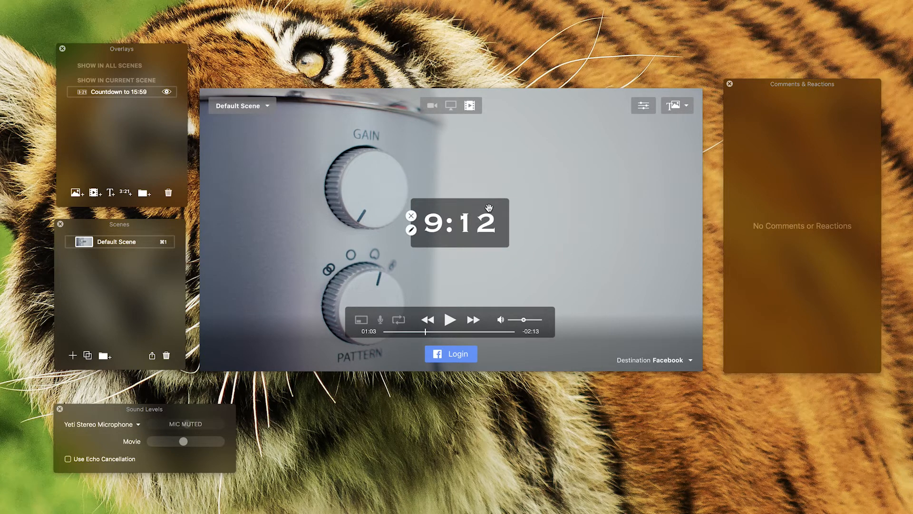
Step: Hide the countdown overlay in the current scene
left_click(167, 93)
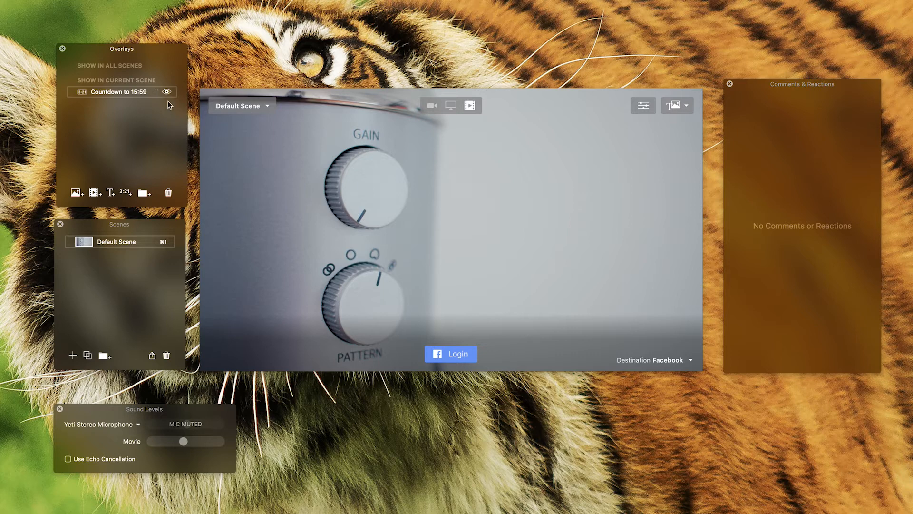
left_click(167, 93)
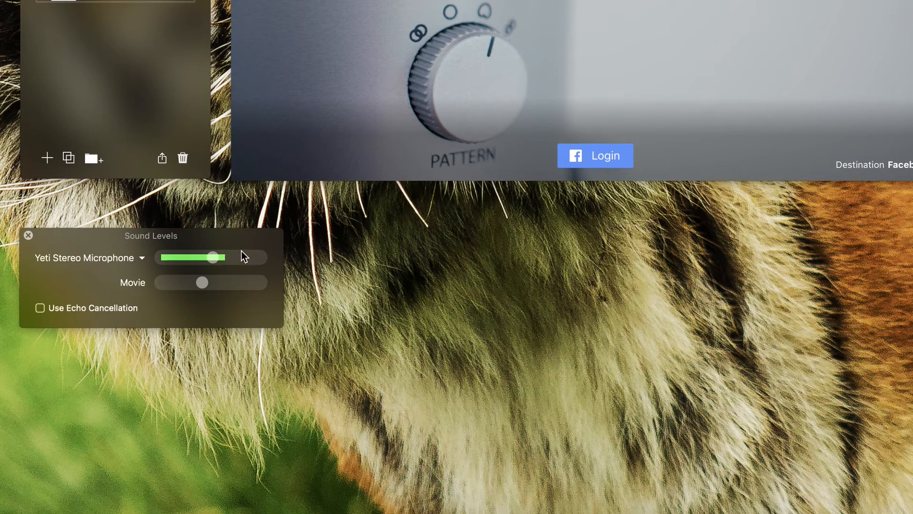
Step: Adjust the sound levels of the Yeti Stereo Microphone and the movie
mouse_move(212, 257)
left_mouse_down()
mouse_move(194, 257)
mouse_move(236, 257)
mouse_move(207, 258)
mouse_move(217, 257)
left_mouse_up()
left_click_drag(203, 281, 188, 280)
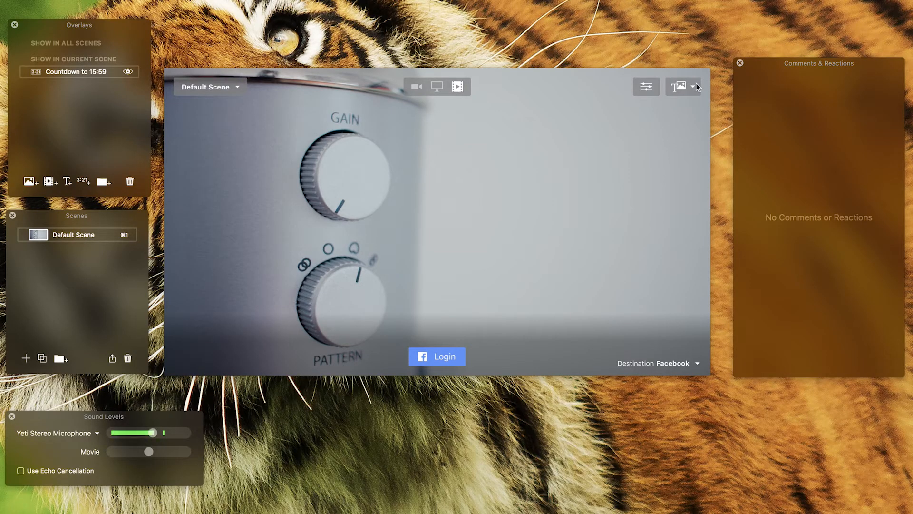
Step: Set the stream destination to YouTube
mouse_move(479, 169)
mouse_move(668, 319)
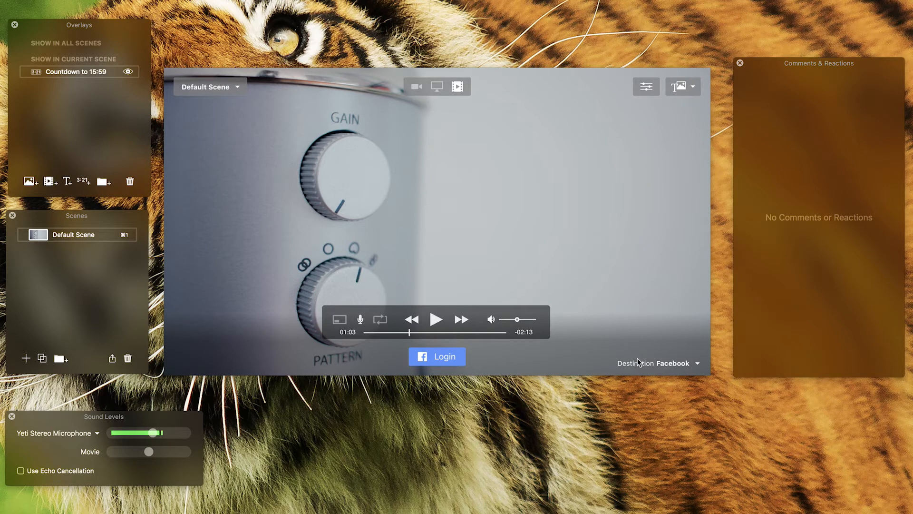
left_click(677, 361)
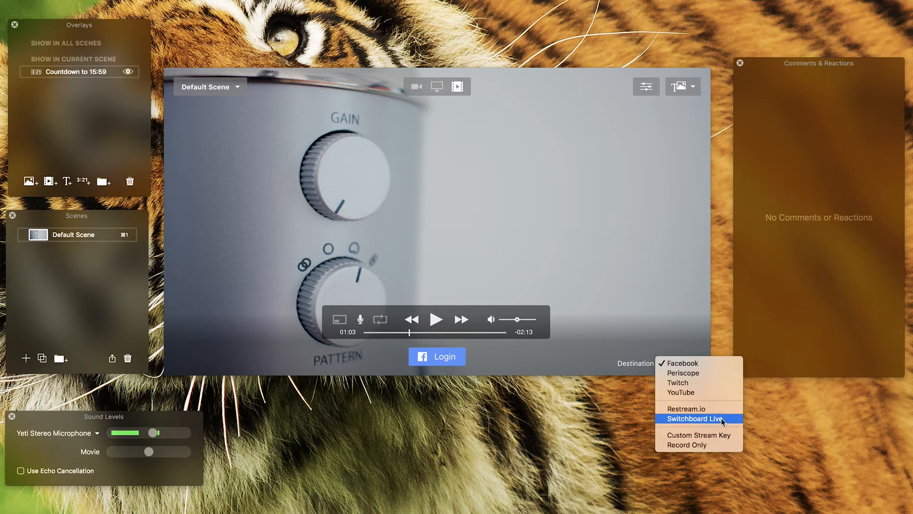
left_click(700, 392)
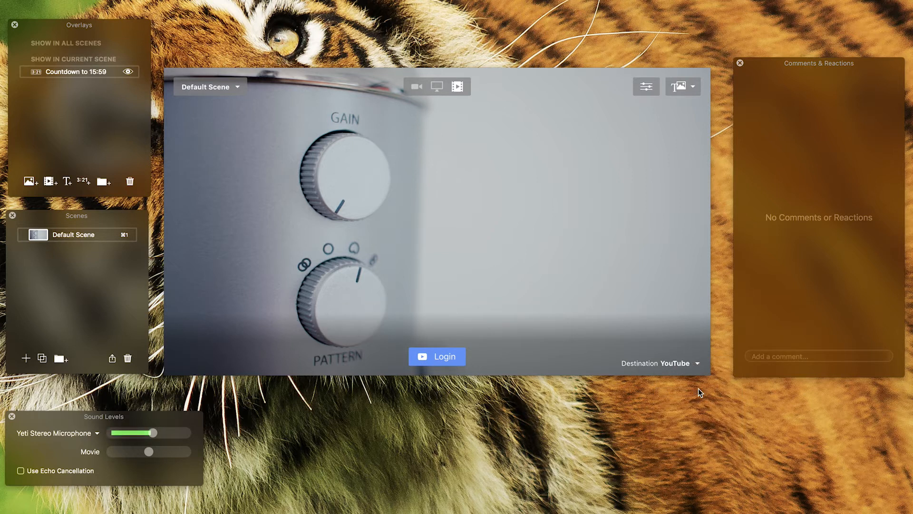
Step: Log in to YouTube, allow Ecamm Live to access the Google account, and dismiss the get-started prompt
left_click(448, 356)
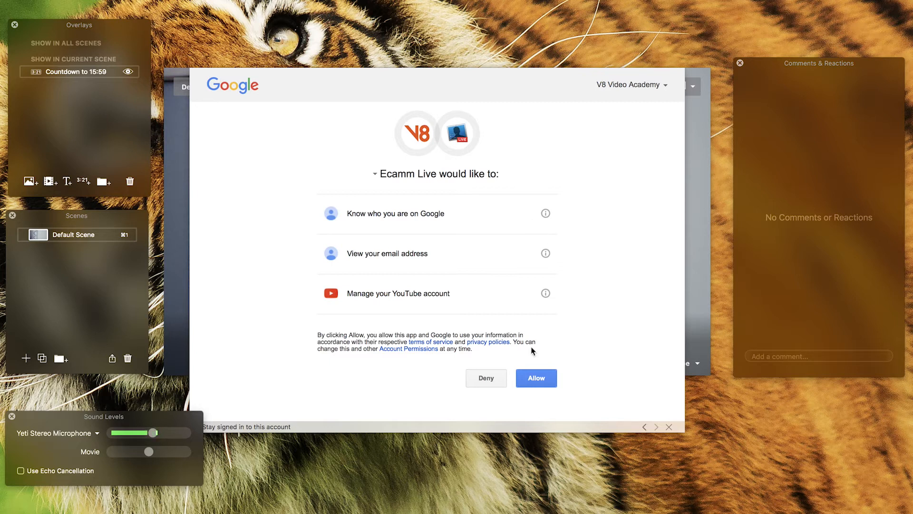
left_click(541, 381)
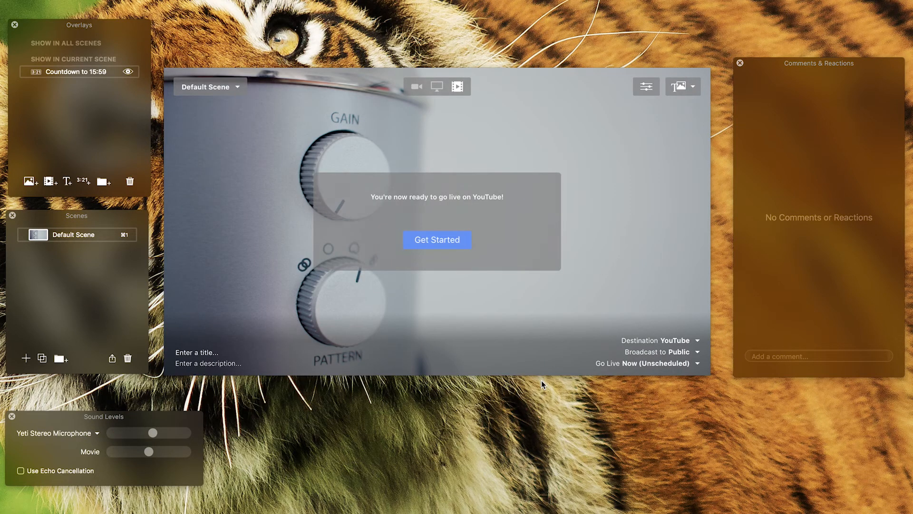
mouse_move(525, 361)
left_click(437, 239)
Step: Check the application's account commands for the option to log out of YouTube
mouse_move(439, 237)
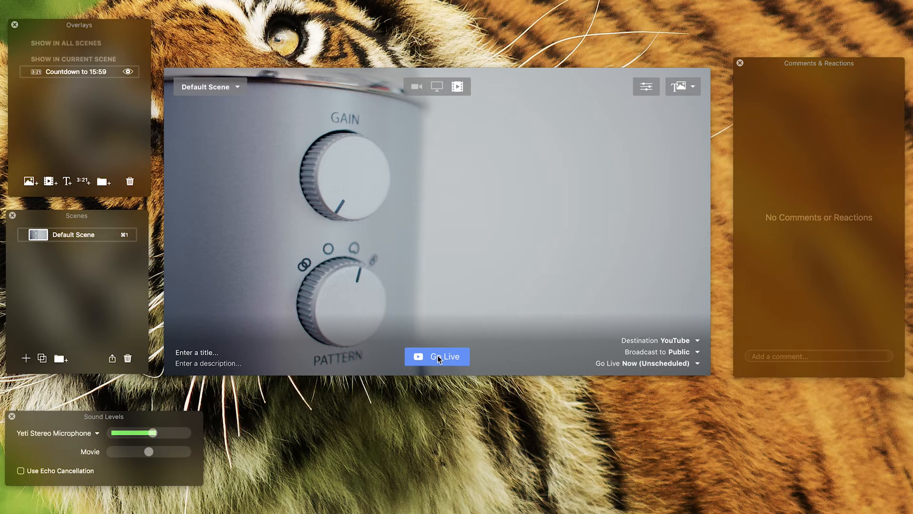
mouse_move(270, 197)
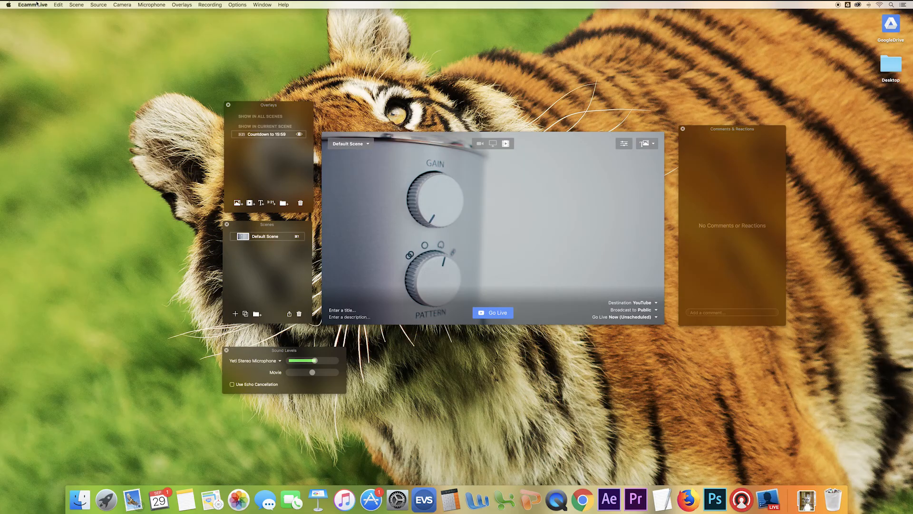
left_click(33, 4)
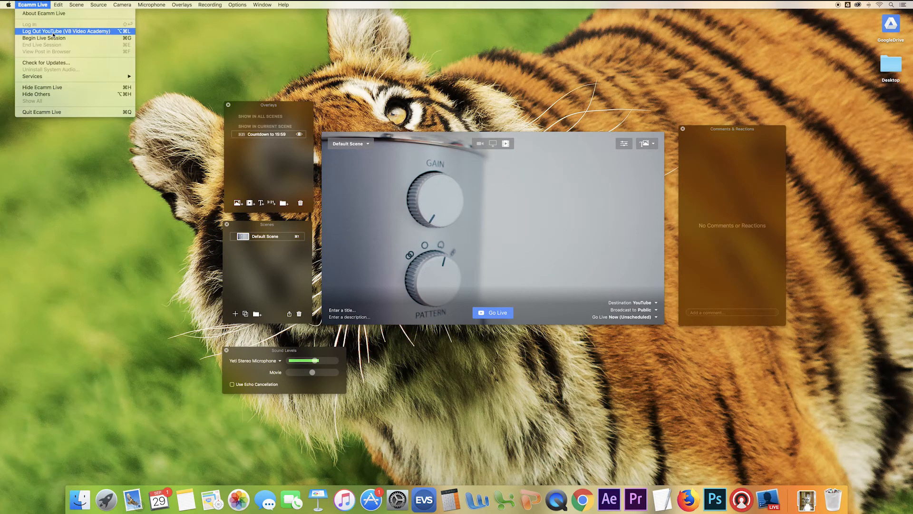
left_click(36, 4)
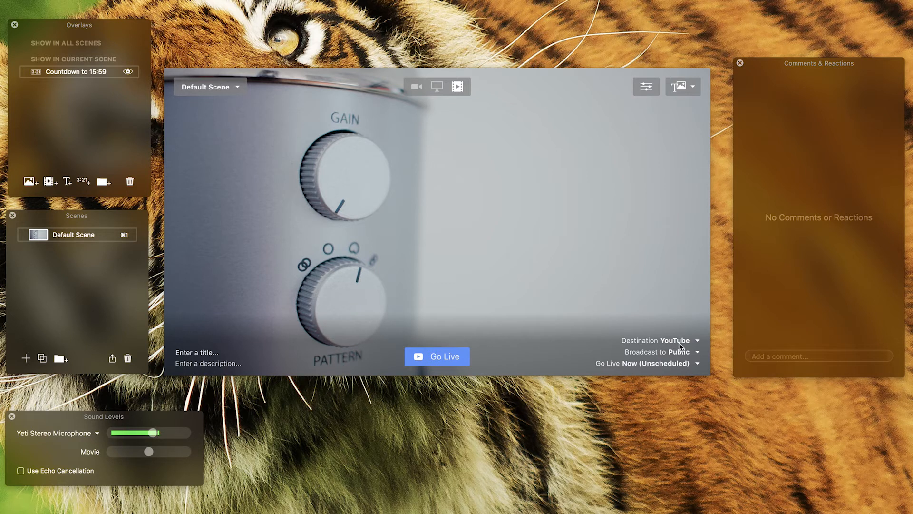
Step: Review the broadcast visibility choices and keep the YouTube broadcast set to Public
mouse_move(678, 341)
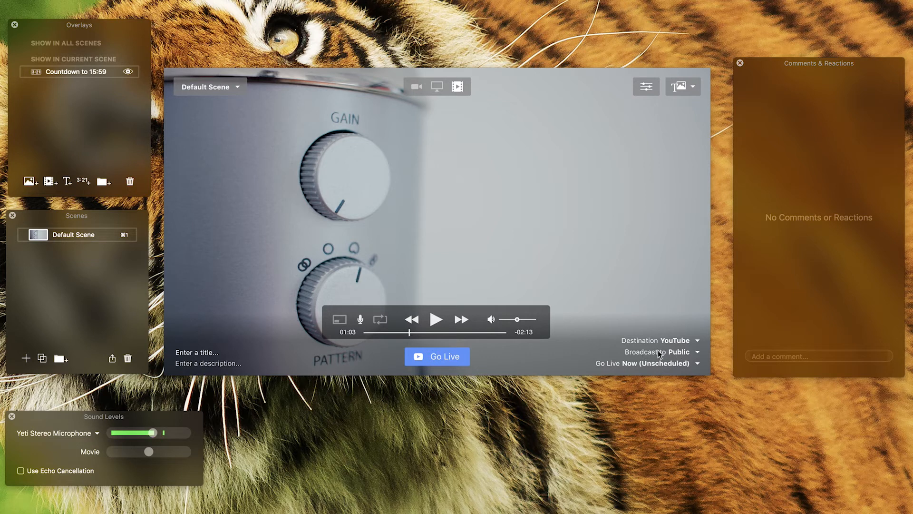
left_click(683, 352)
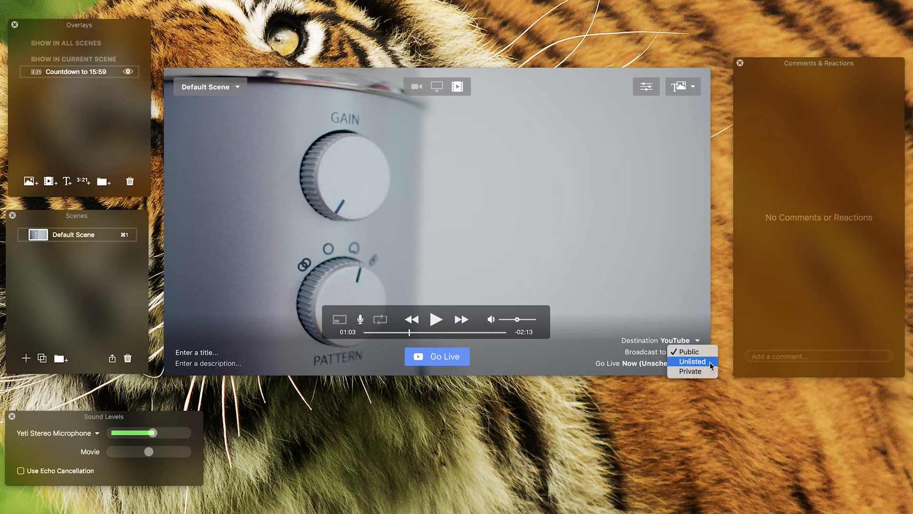
left_click(706, 352)
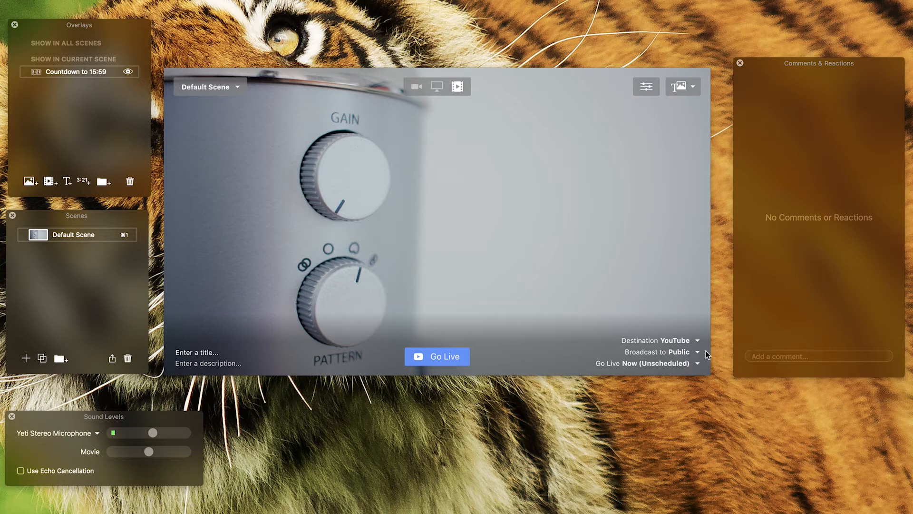
Step: Examine the setup form for a new scheduled live and its visibility choices, and cancel without scheduling
left_click(684, 363)
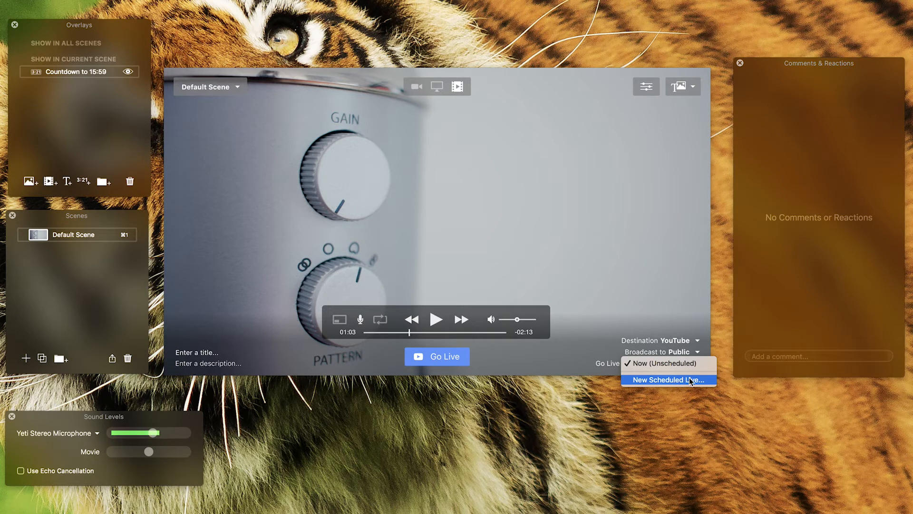
left_click(688, 378)
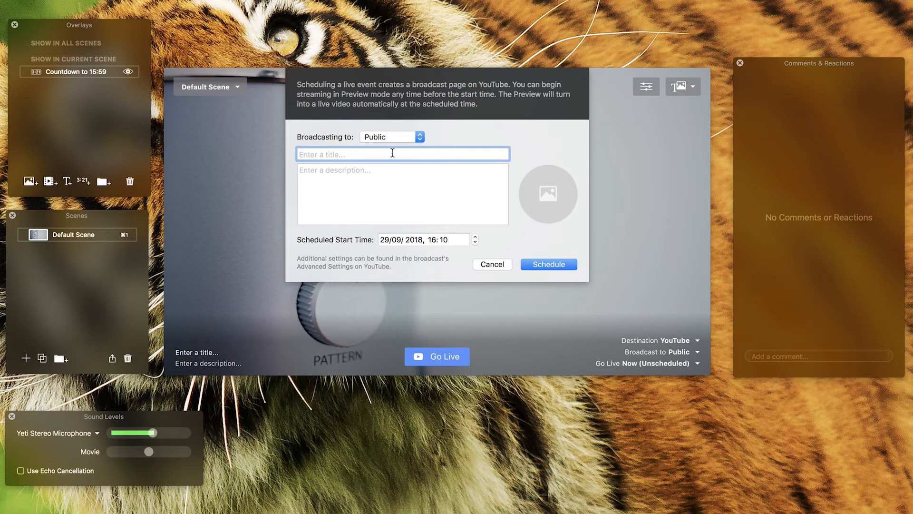
left_click(402, 137)
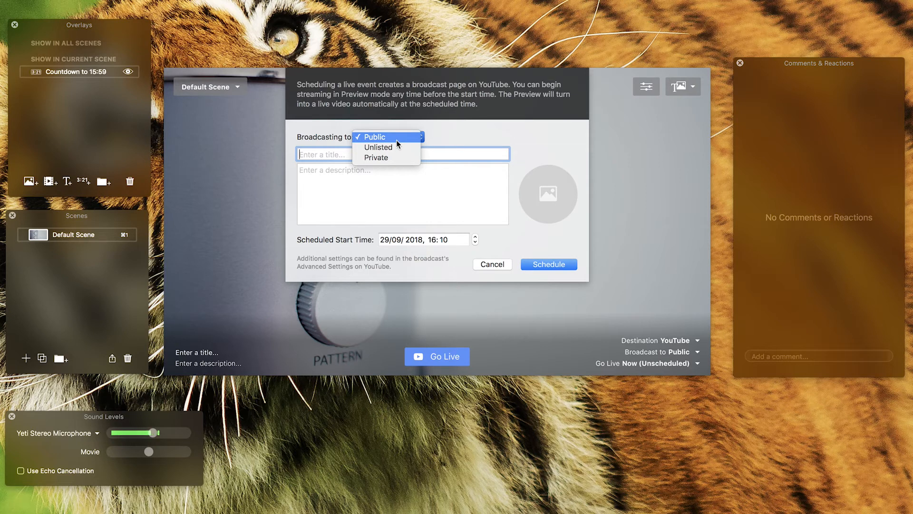
left_click(490, 265)
left_click(490, 264)
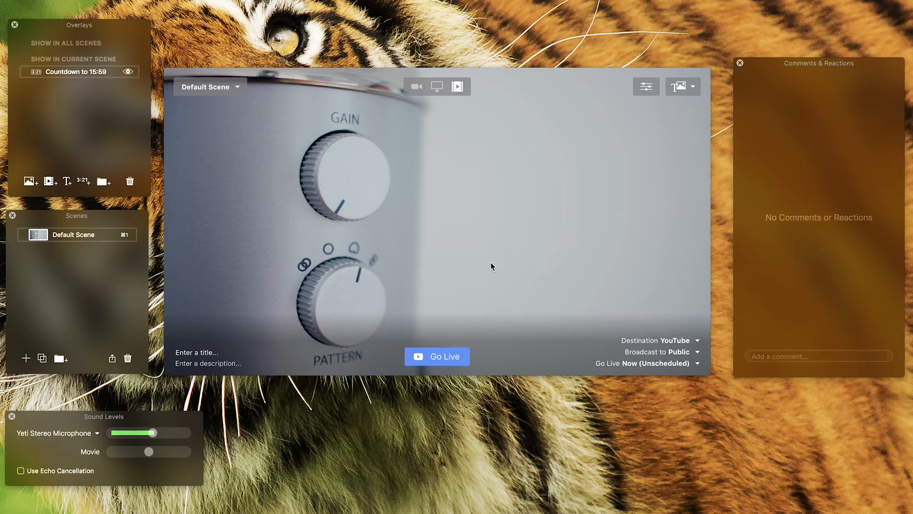
Step: Title the broadcast "Live Stream Test" and enter the placeholder description "ekefkmerfkemrfkmerkfmkemrfkermemrf"
mouse_move(502, 265)
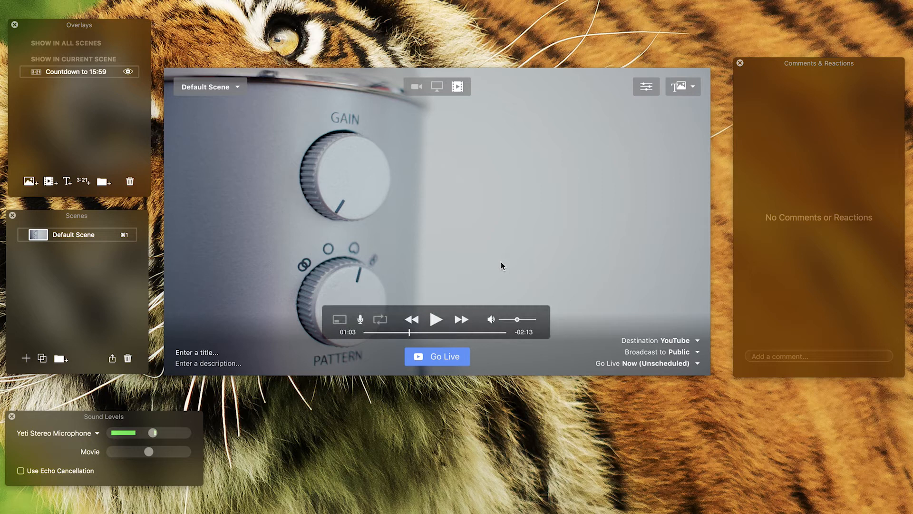
left_click(199, 352)
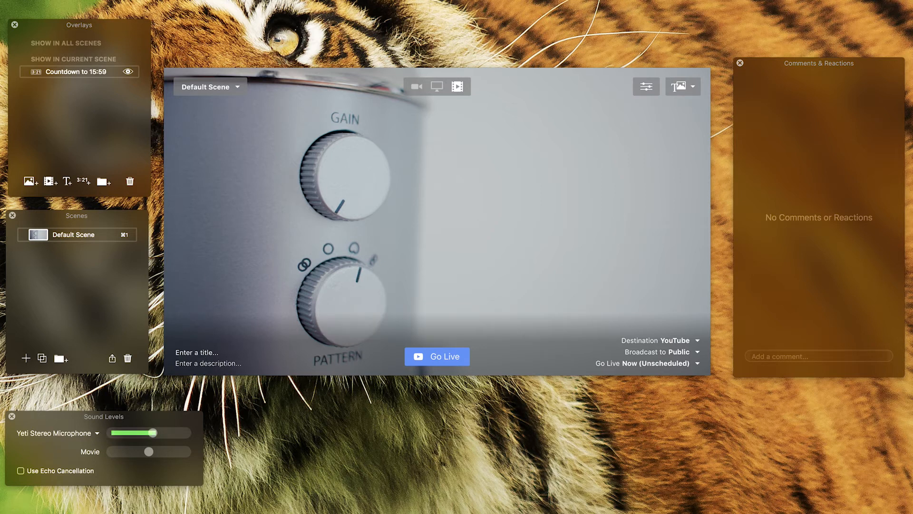
type("Live Stream Tre")
key("BackSpace")
key("BackSpace")
type("est")
key("Tab")
type("ekefkmerfkemrfkmerkfmkemrfkerm")
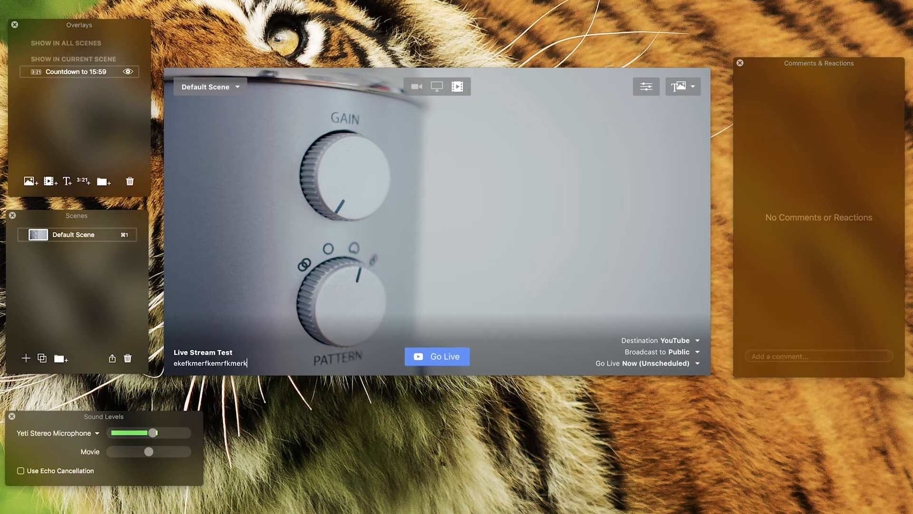
type("emrf")
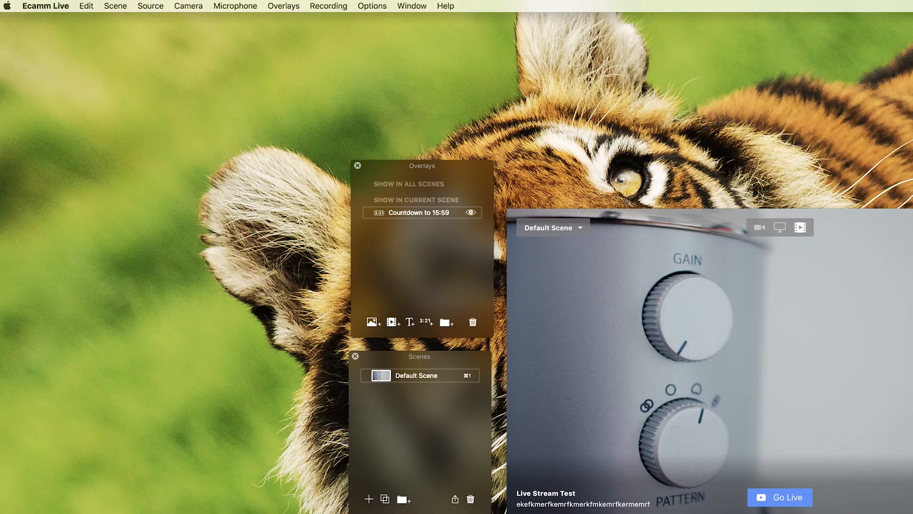
Step: Review the available stream sizes and the broadcast recording options
left_click(370, 4)
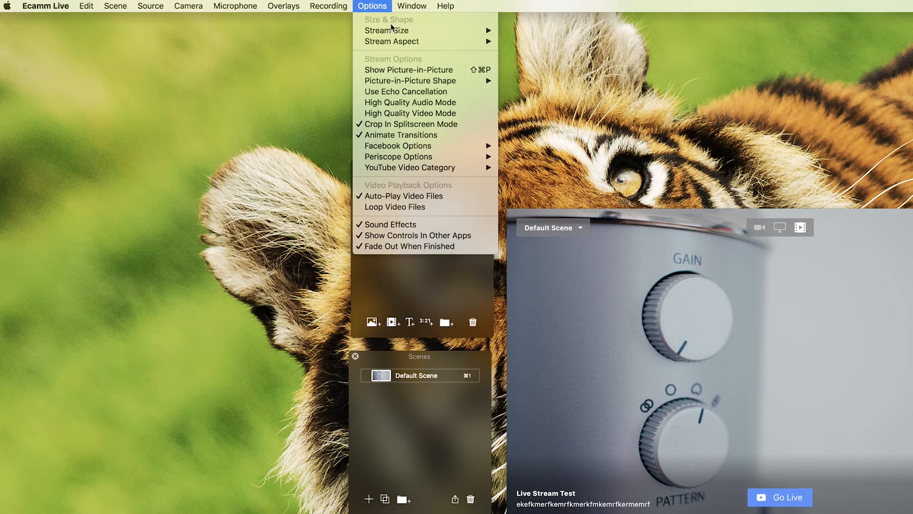
mouse_move(387, 27)
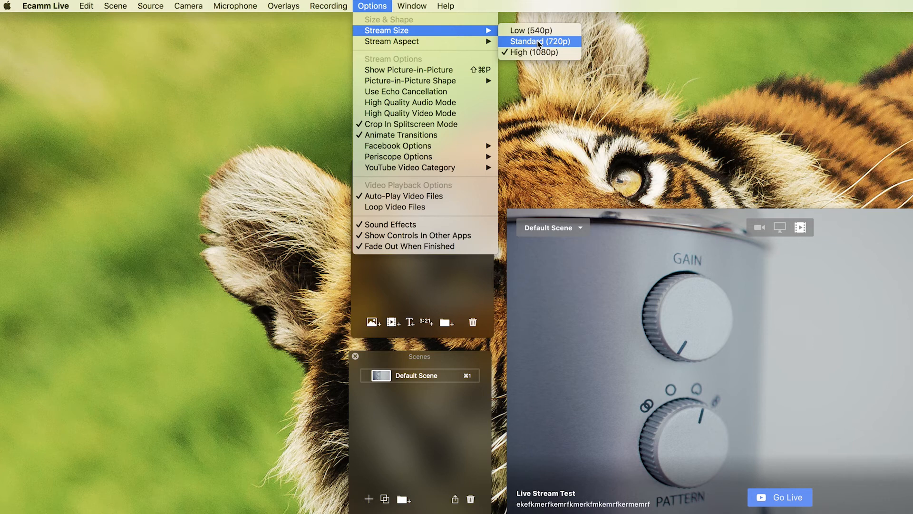
mouse_move(454, 41)
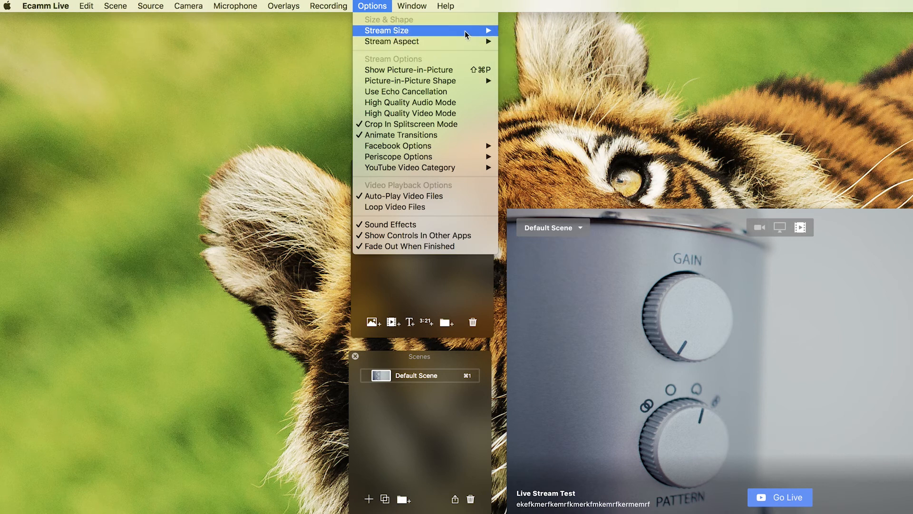
mouse_move(323, 5)
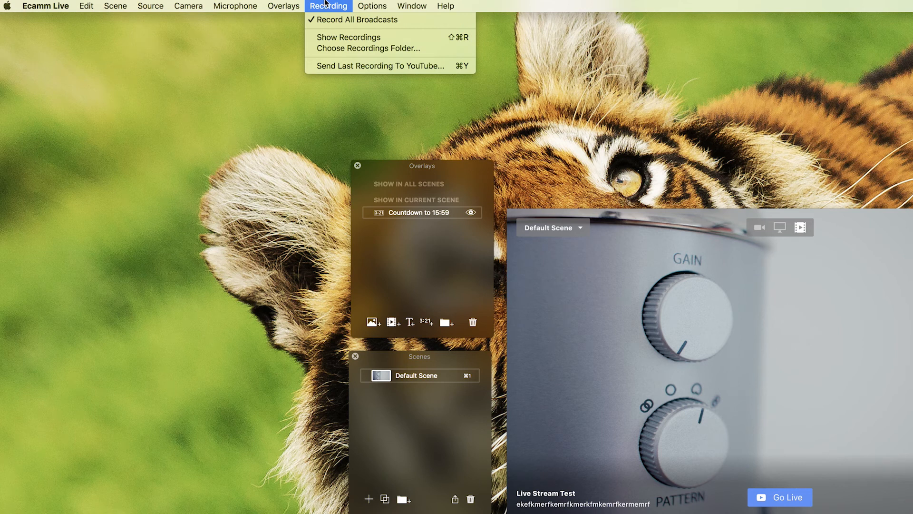